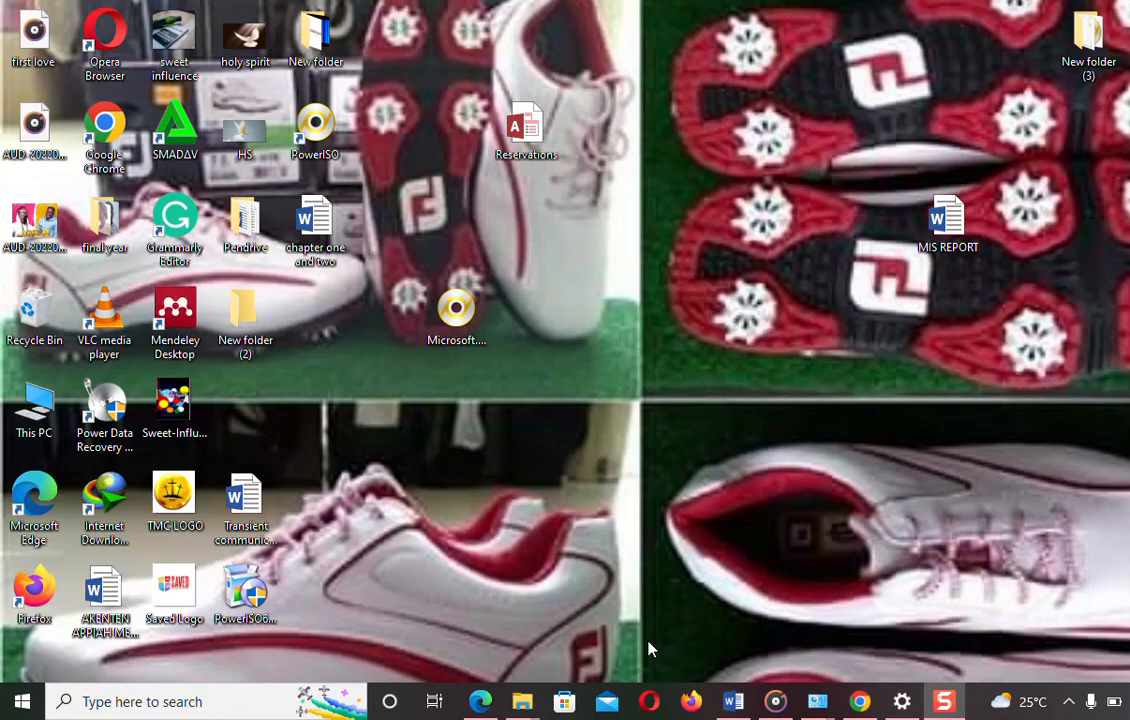
Step: Search Windows for "control panel" and open the Control Panel
click(118, 705)
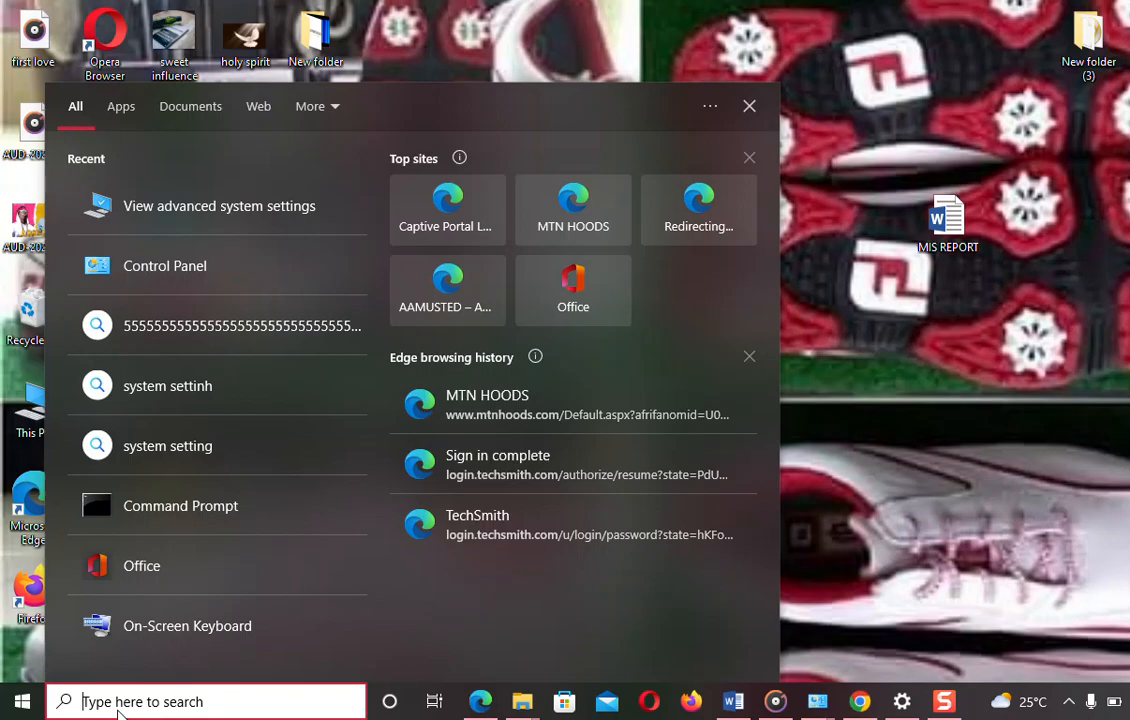
text(cib)
key(BackSpace)
text(ontrol panel)
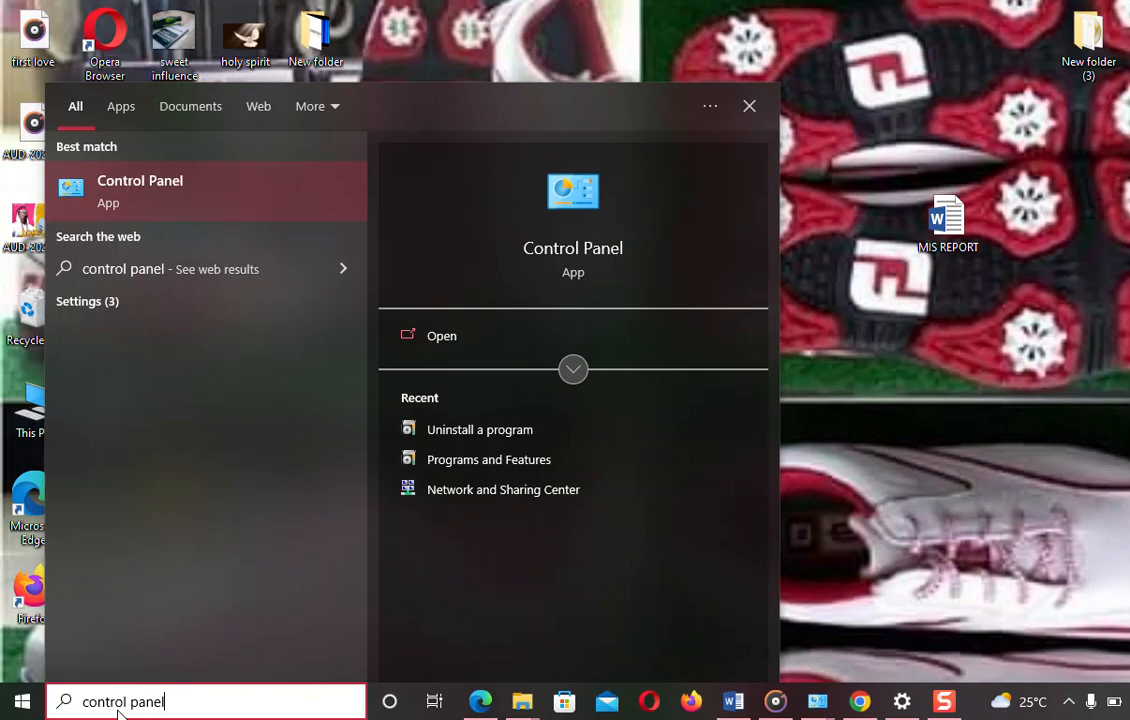
key(Return)
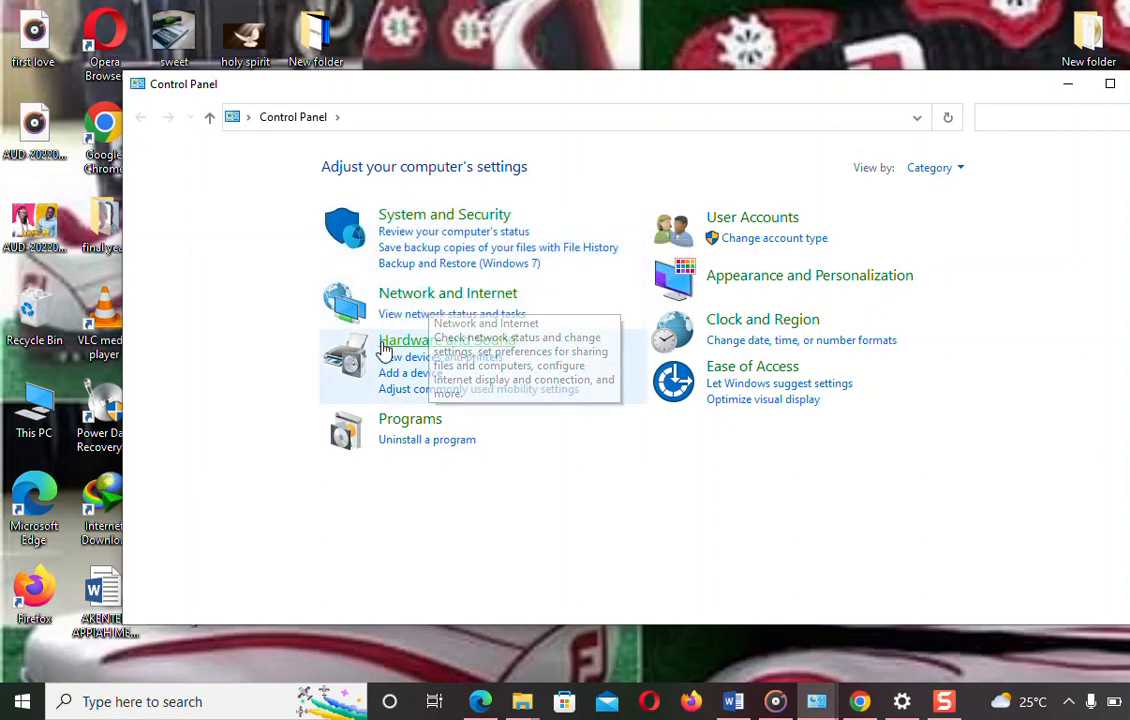
Step: Open the uninstall page under Programs and look through the list of installed programs
click(400, 430)
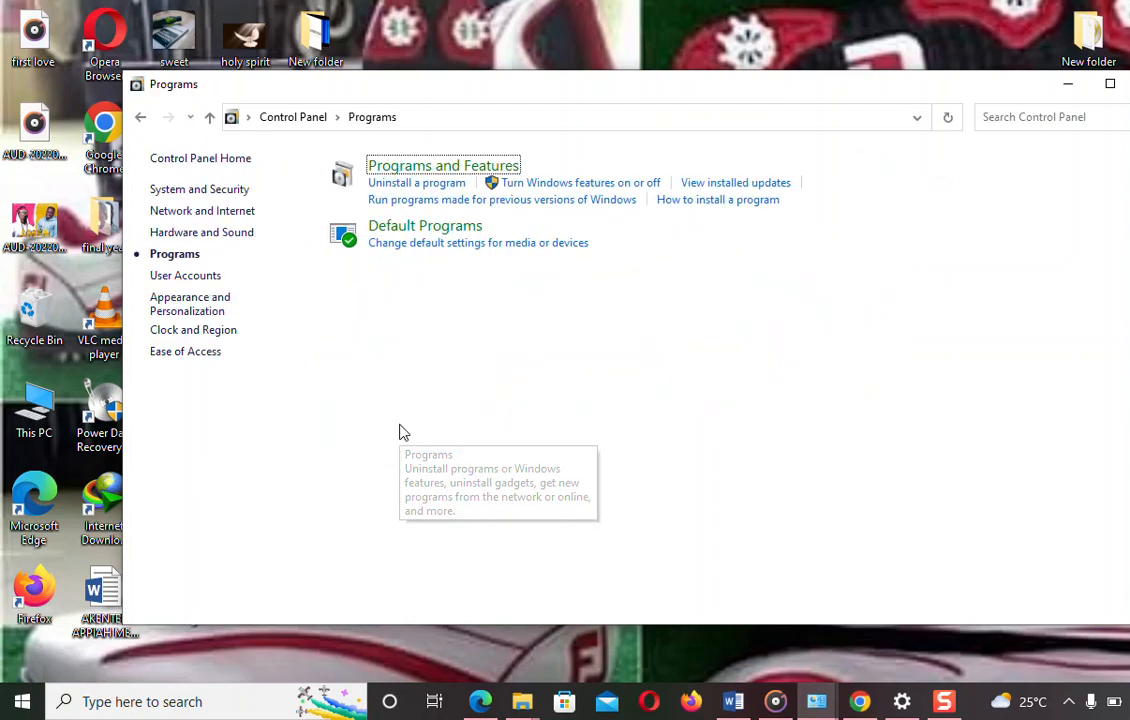
click(400, 190)
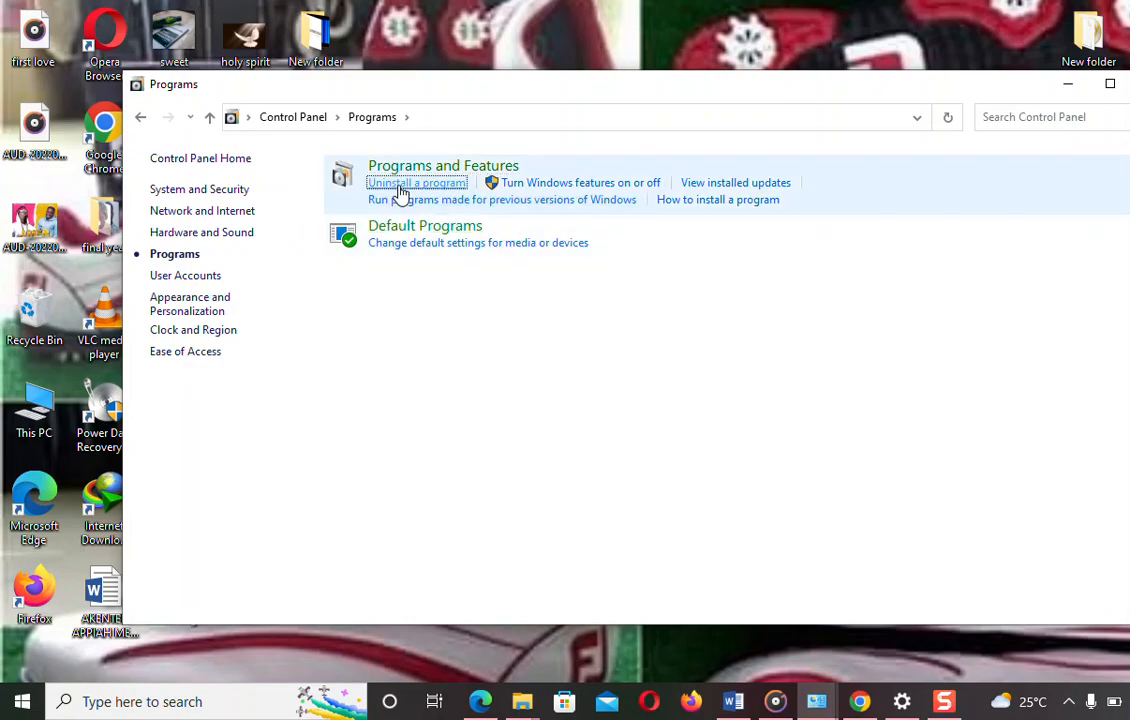
scroll(380, 340, down, 3)
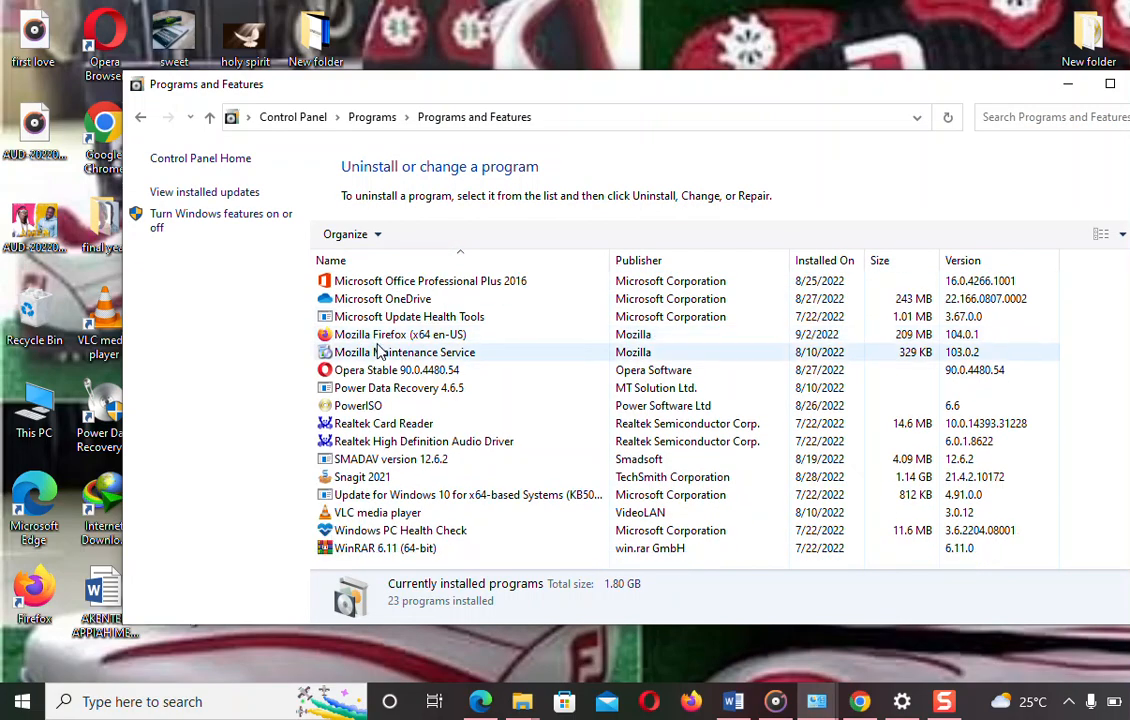
scroll(375, 346, up, 2)
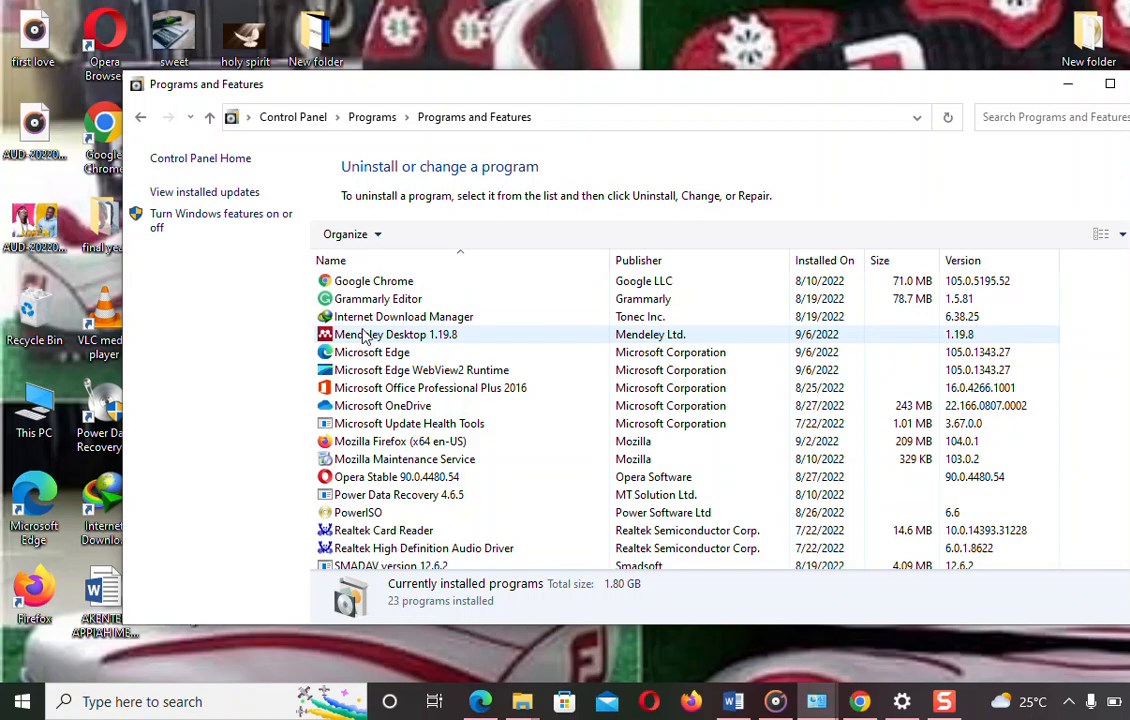
Step: Show the Uninstall/Change option for Internet Download Manager, dismiss it, and return to the Control Panel home page
click(373, 320)
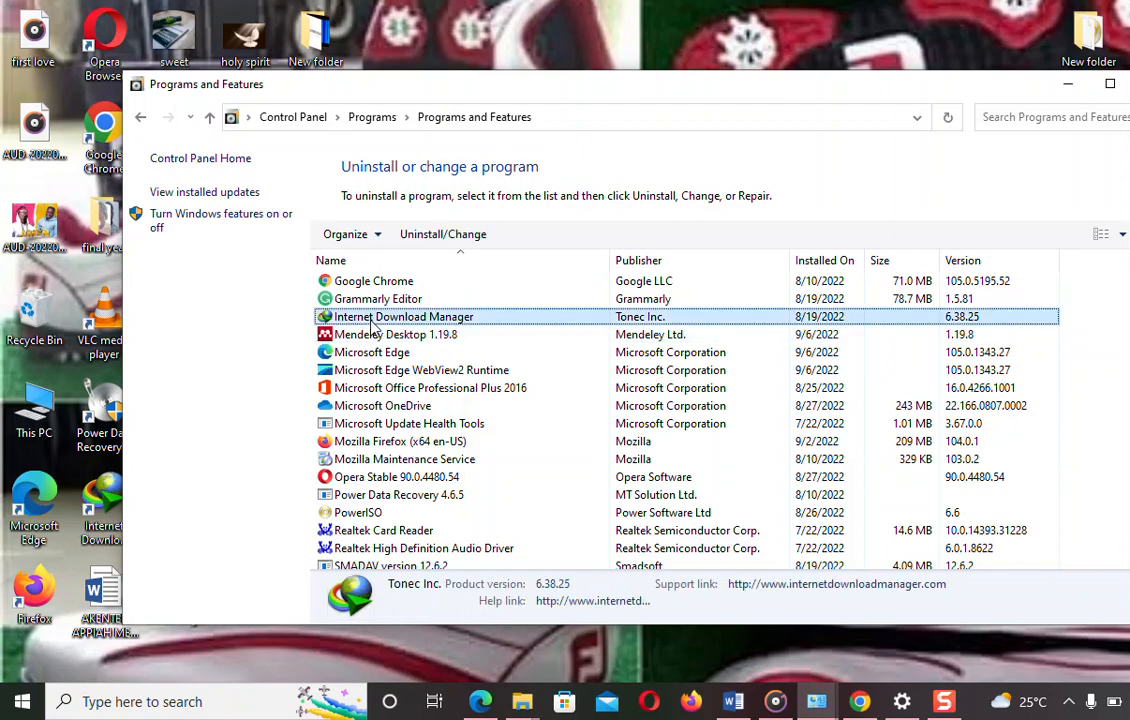
right_click(371, 320)
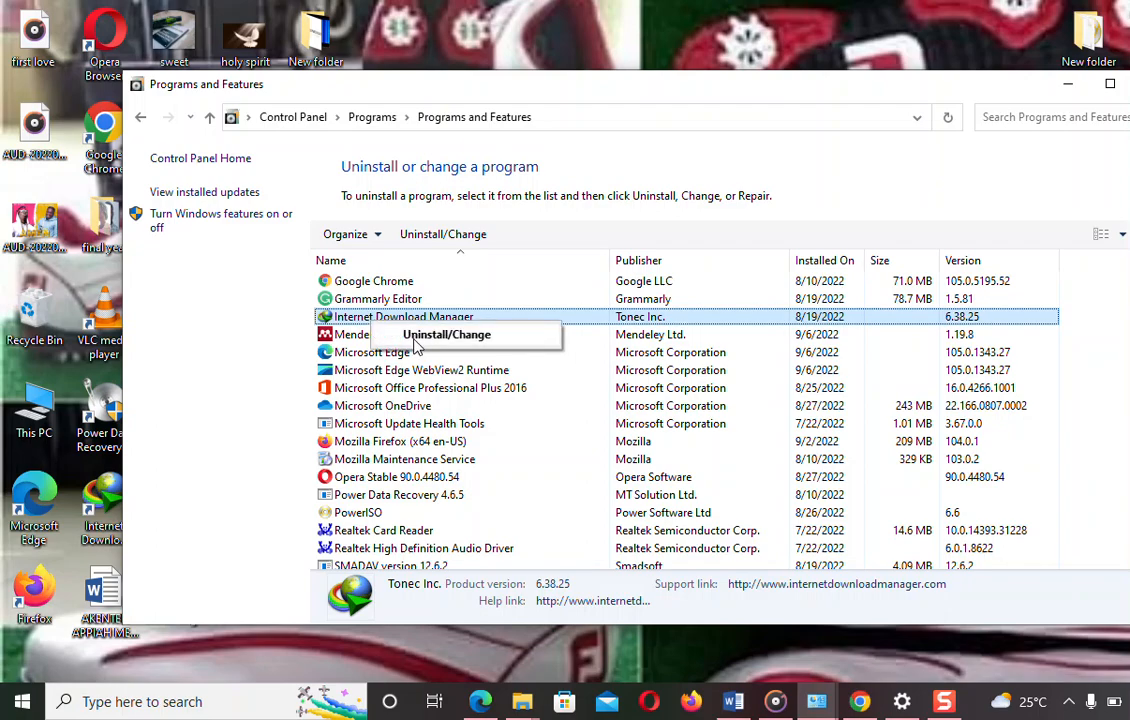
click(254, 280)
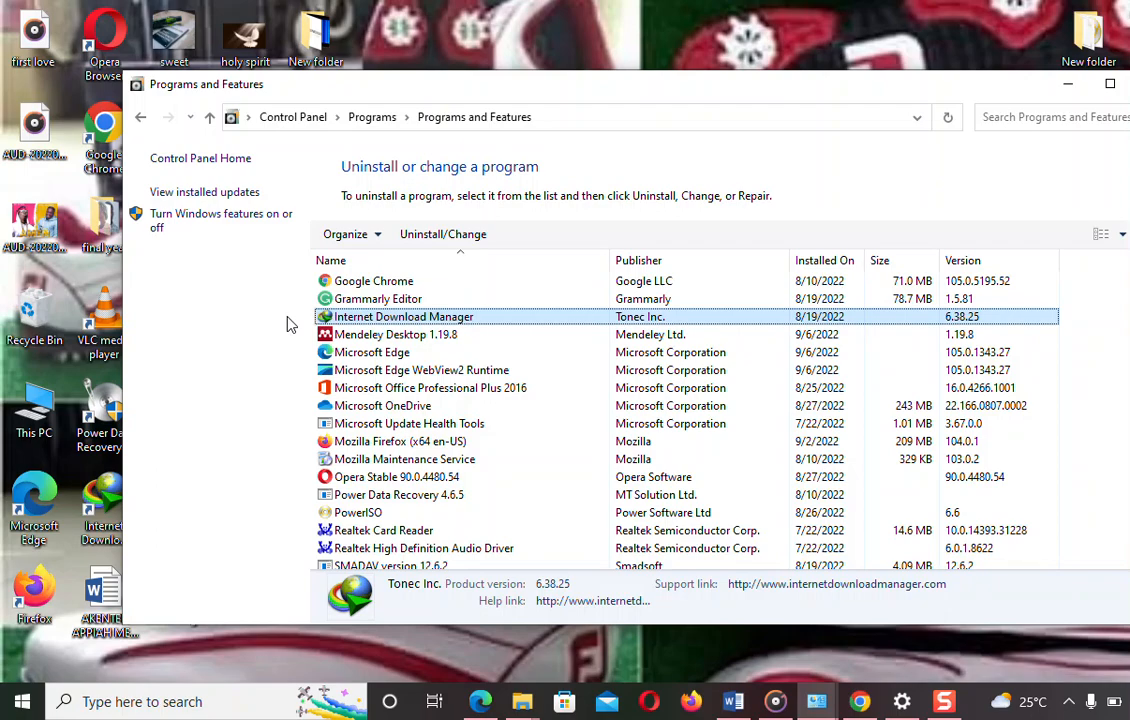
click(141, 118)
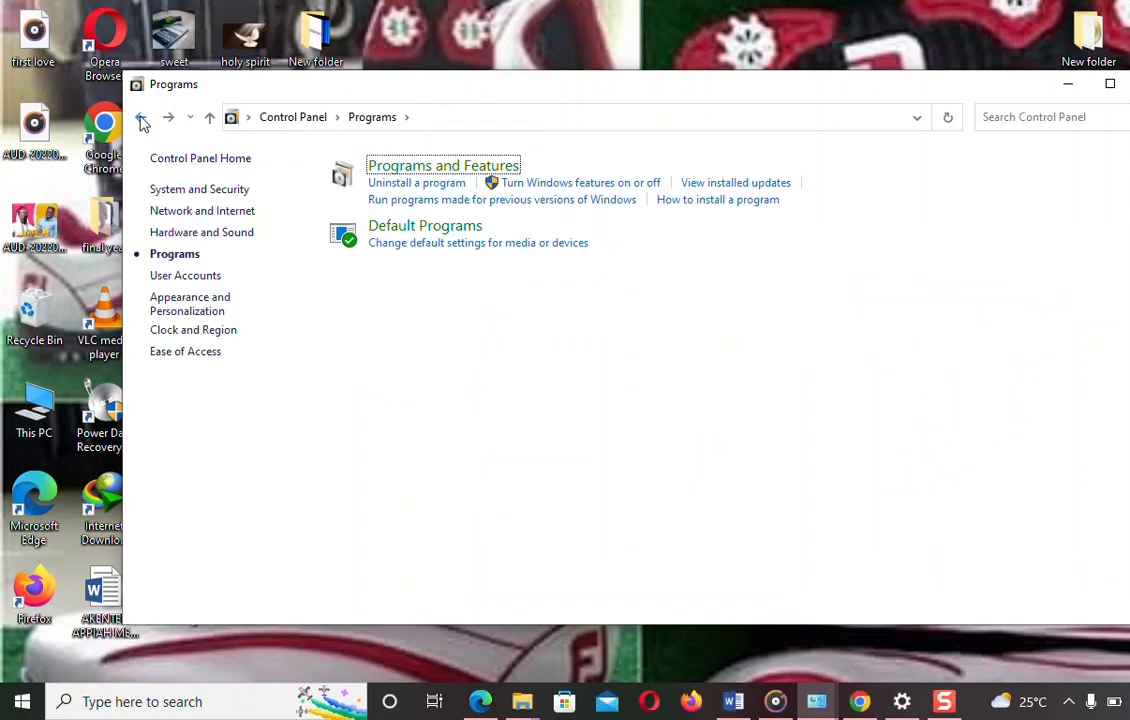
click(141, 118)
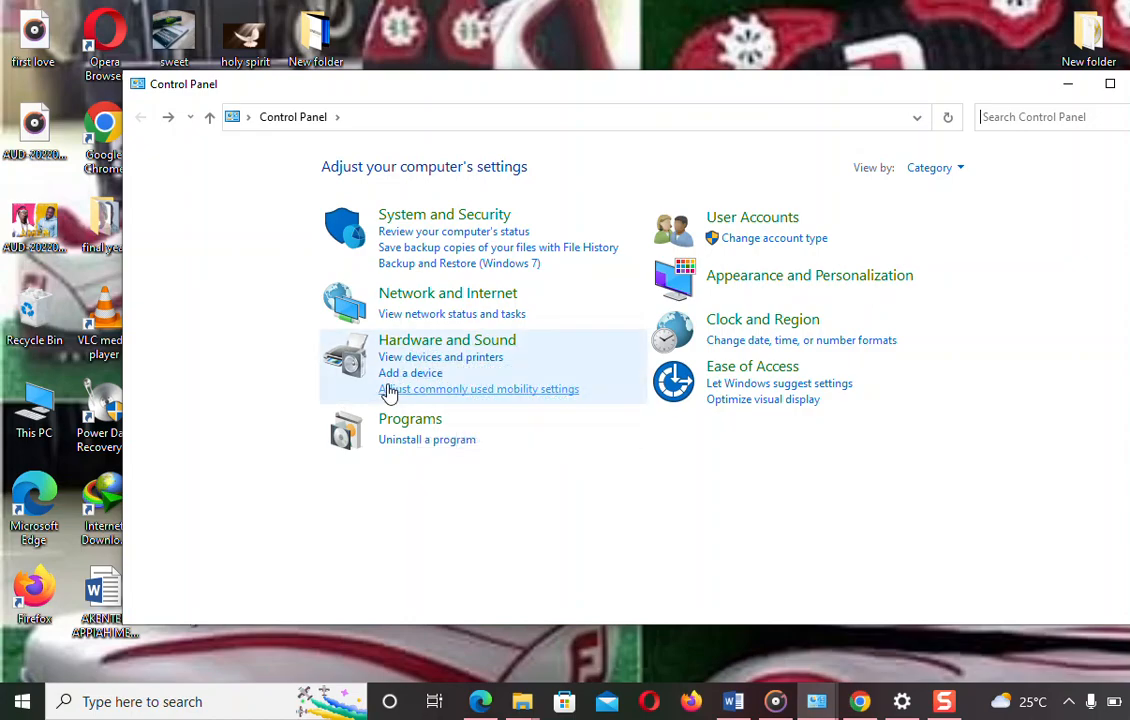
Step: Open the Sound settings under Hardware and Sound and look through the playback devices
click(420, 344)
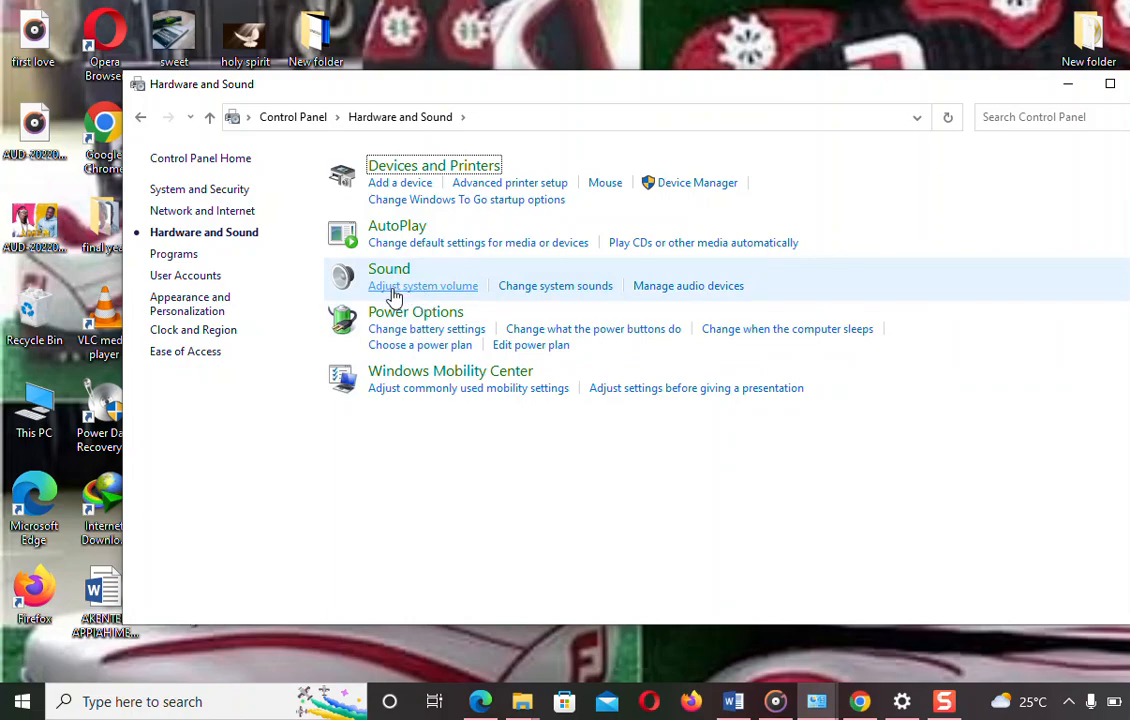
click(390, 275)
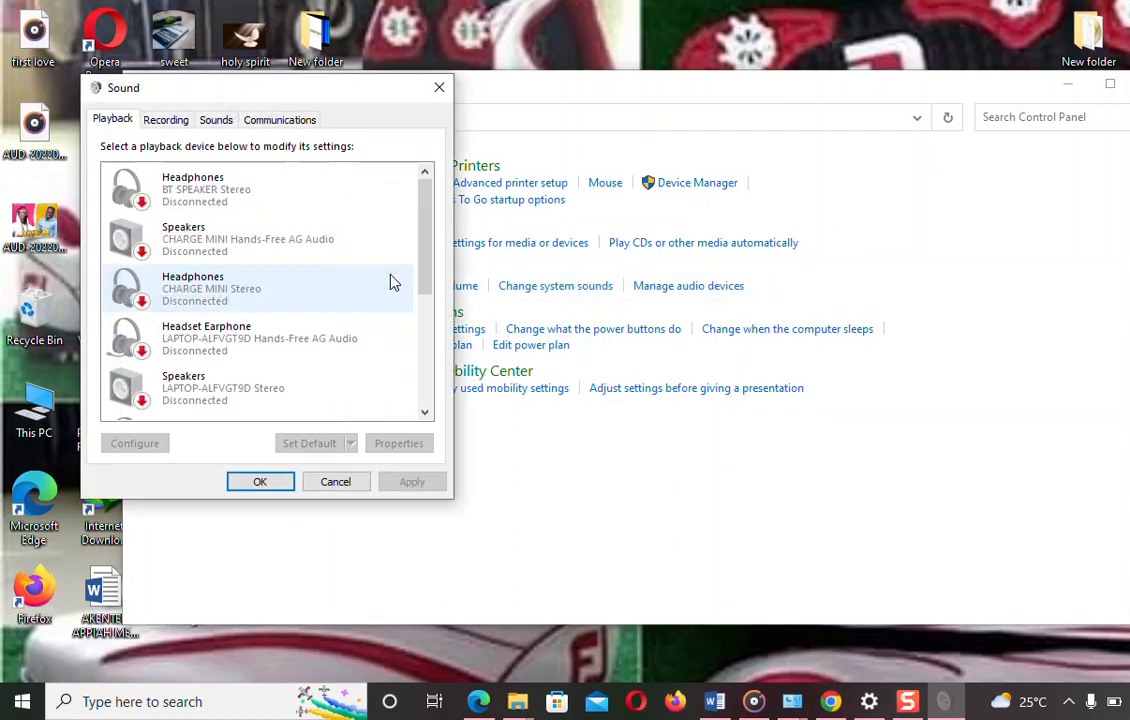
scroll(190, 262, down, 3)
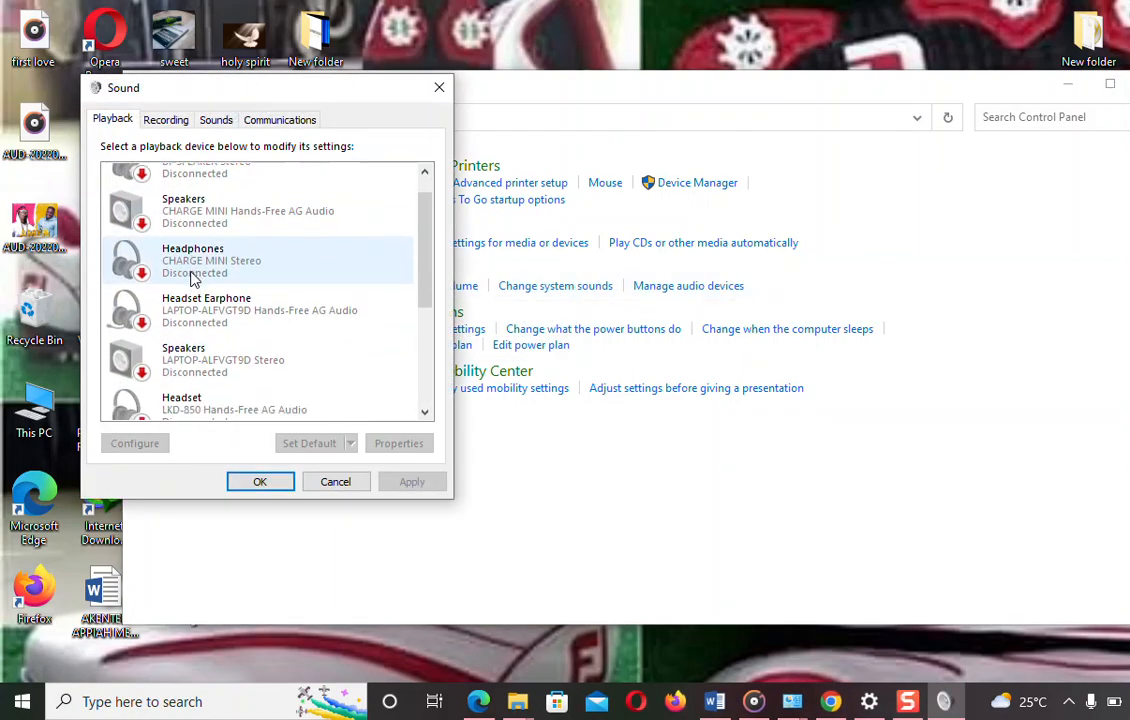
scroll(193, 275, up, 1)
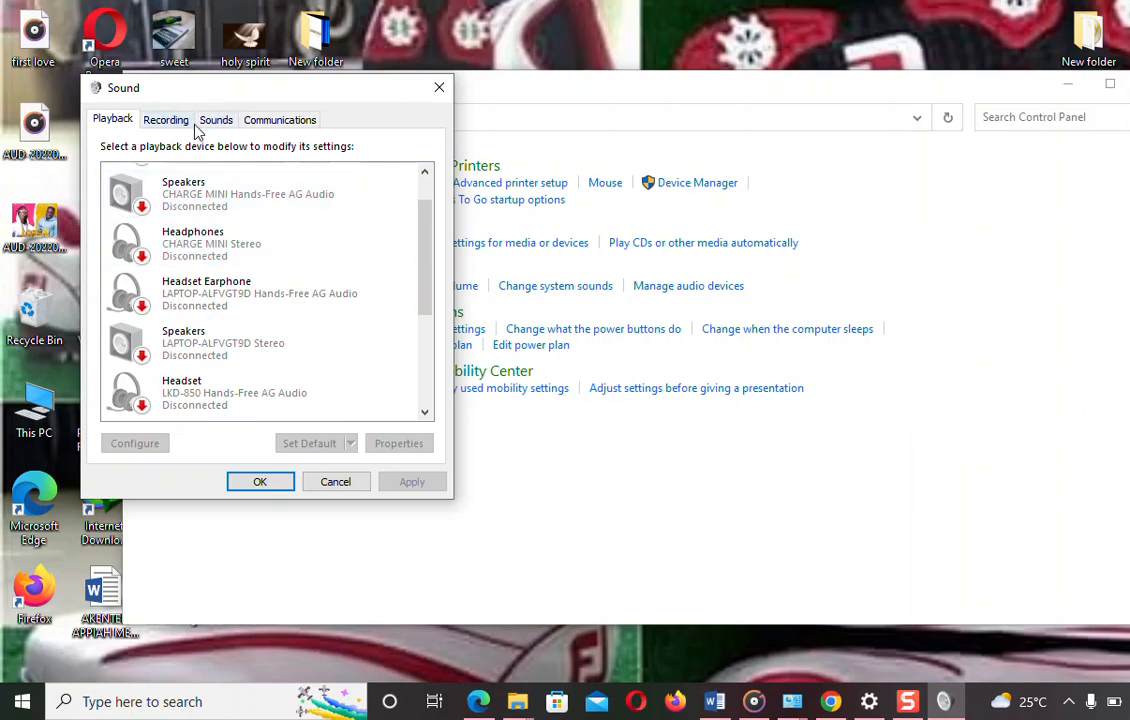
scroll(250, 300, down, 1)
scroll(247, 295, down, 2)
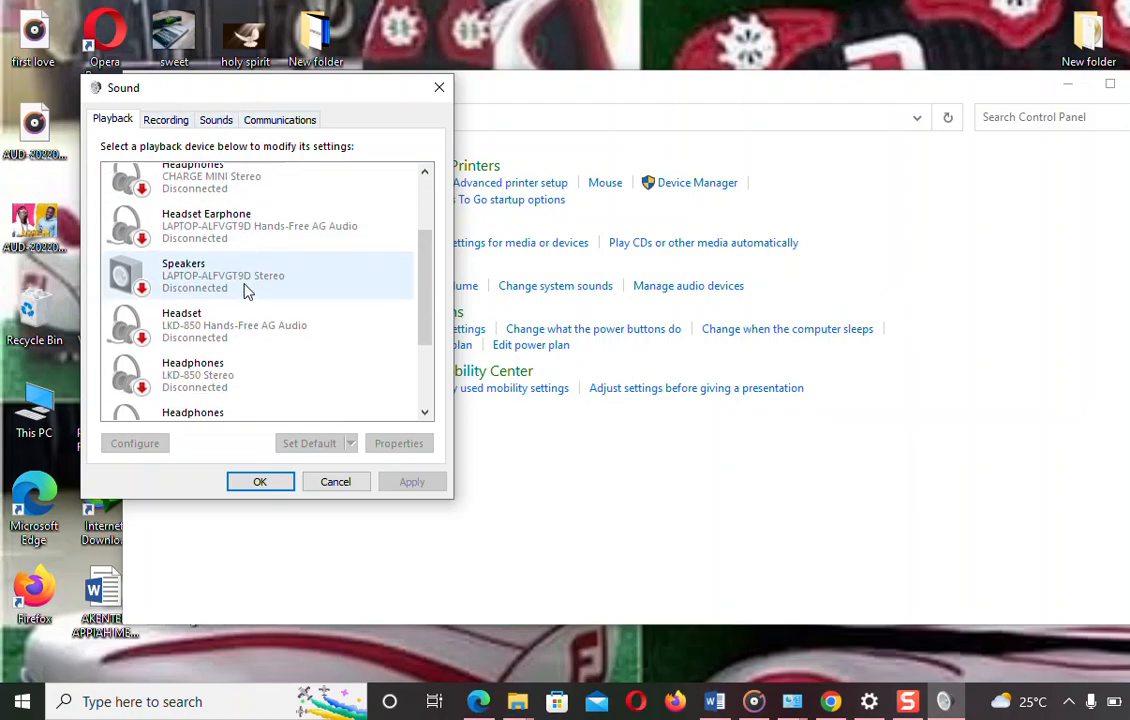
scroll(245, 290, up, 2)
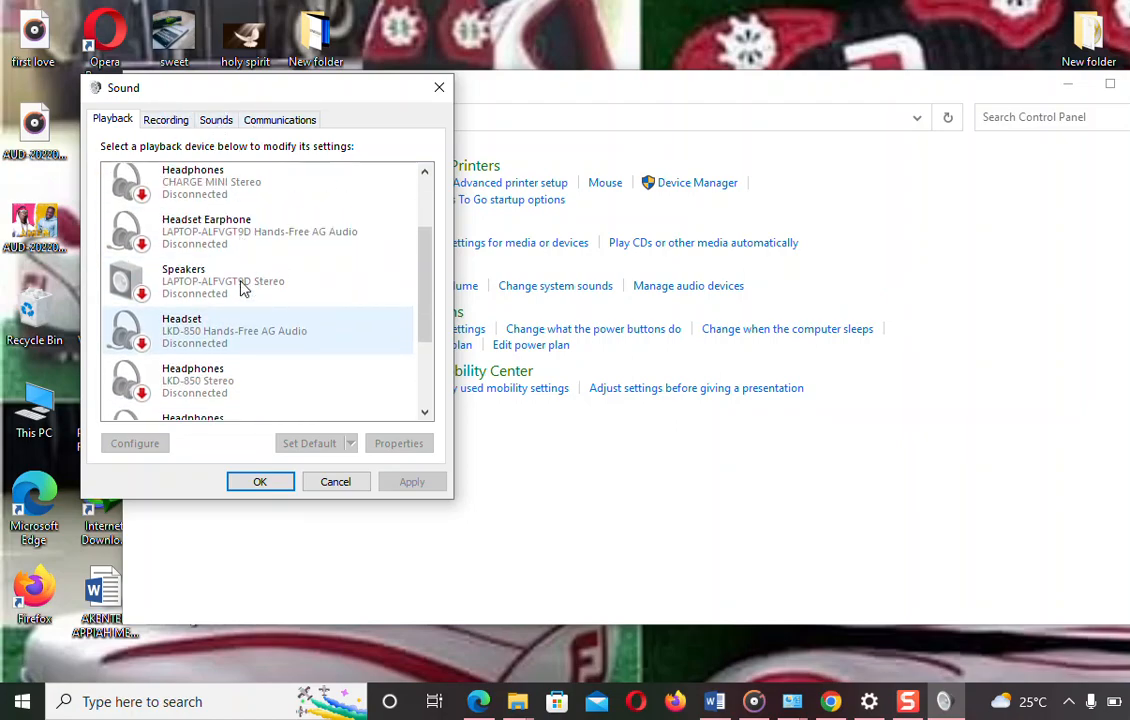
Step: Review the recording devices, sound scheme and communications settings, and close the Sound dialog without changes
click(179, 120)
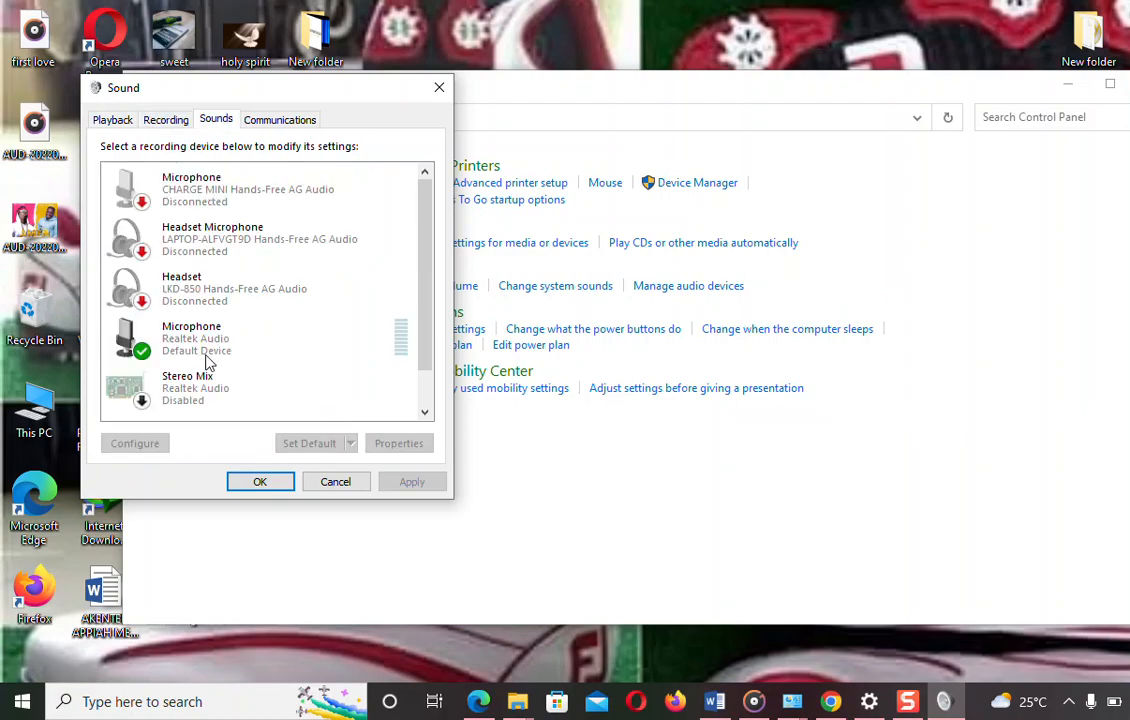
click(218, 121)
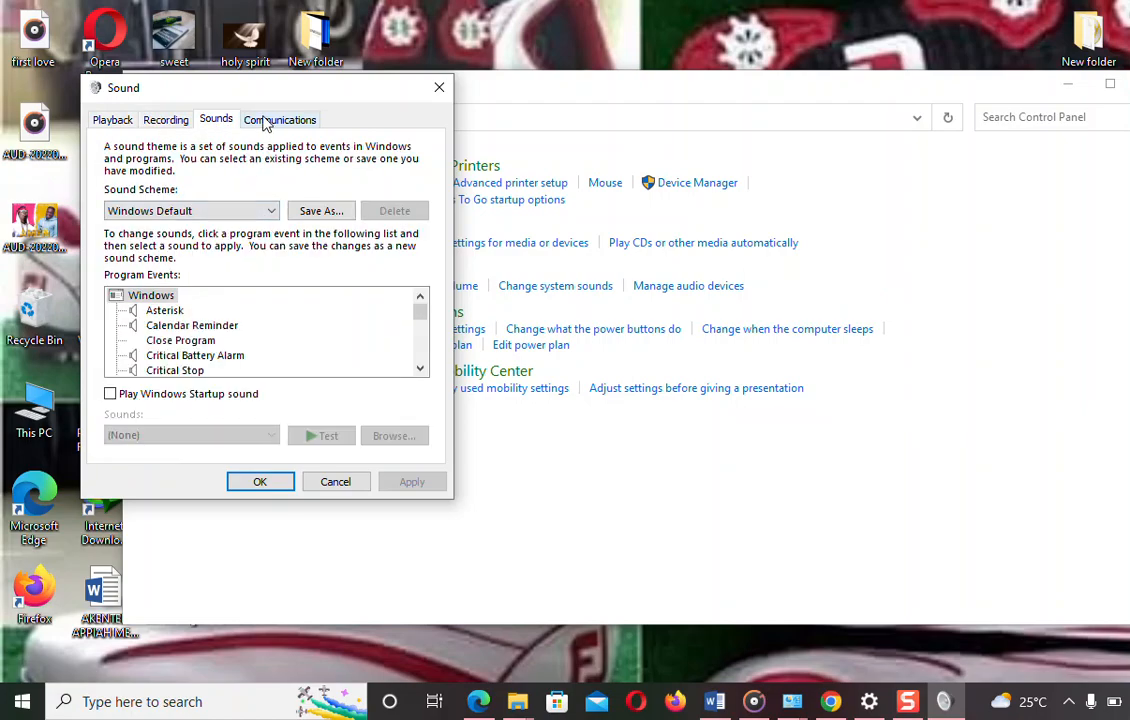
click(266, 121)
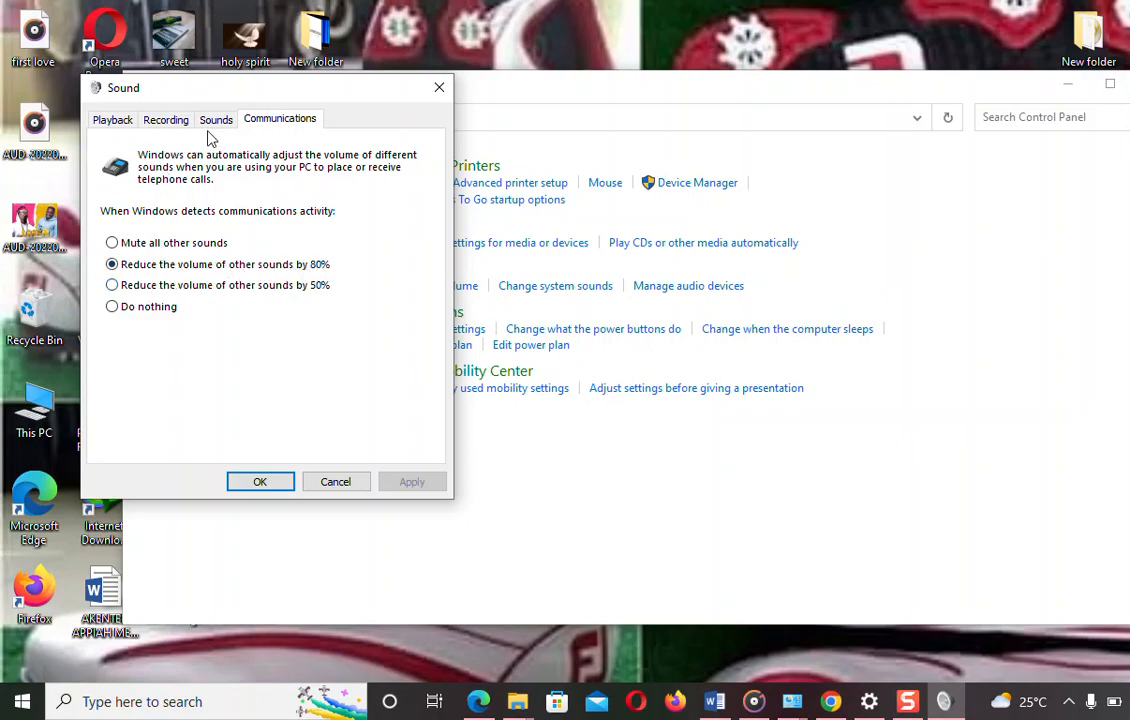
click(441, 88)
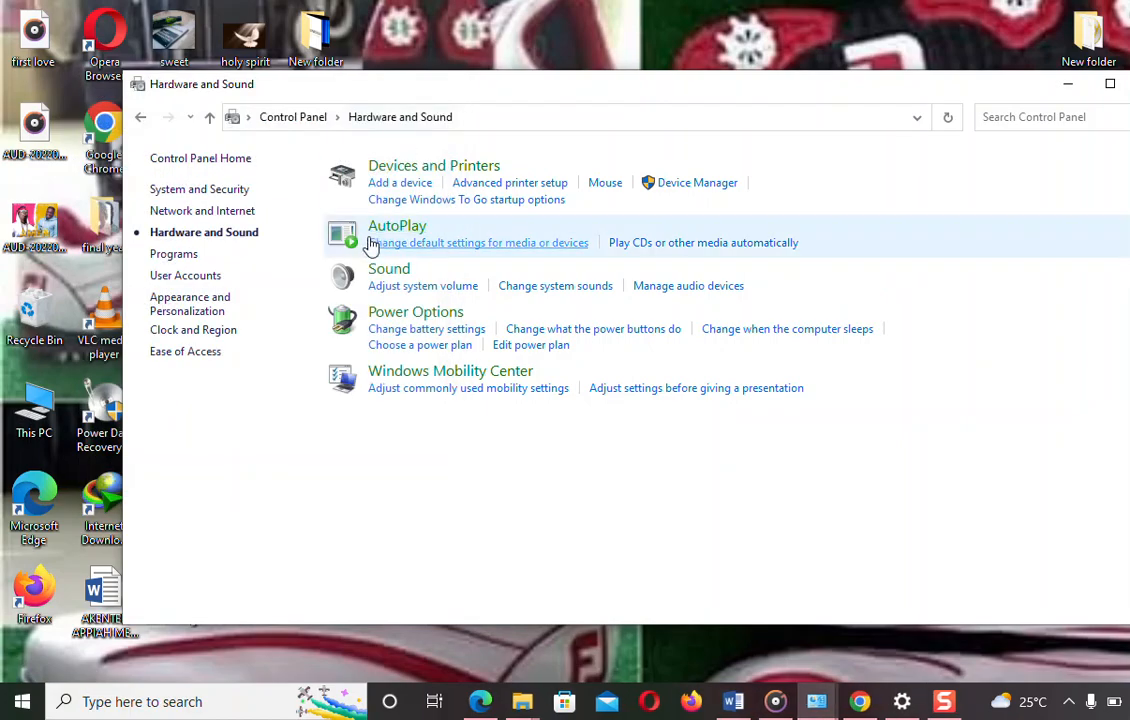
Step: Raise the System Sounds volume and set Speakers / Headphones to maximum in the Volume Mixer, and return to the Control Panel home page
click(384, 292)
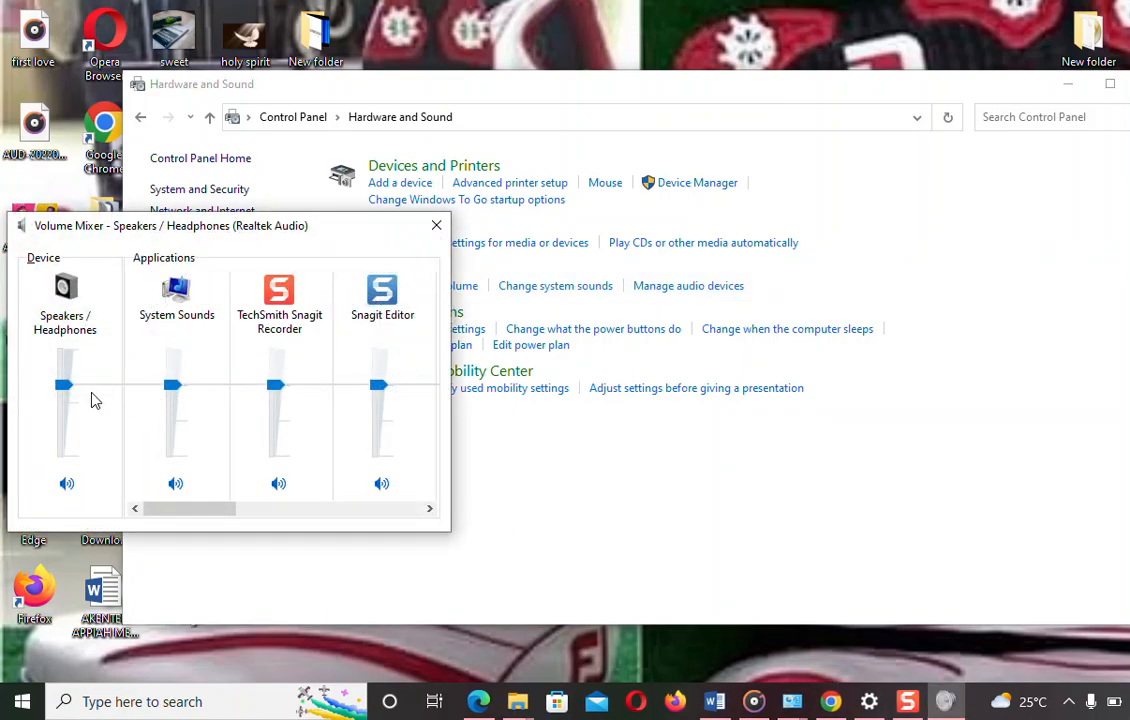
mouse_move(170, 393)
mouse_down()
mouse_move(170, 300)
mouse_move(172, 379)
mouse_up()
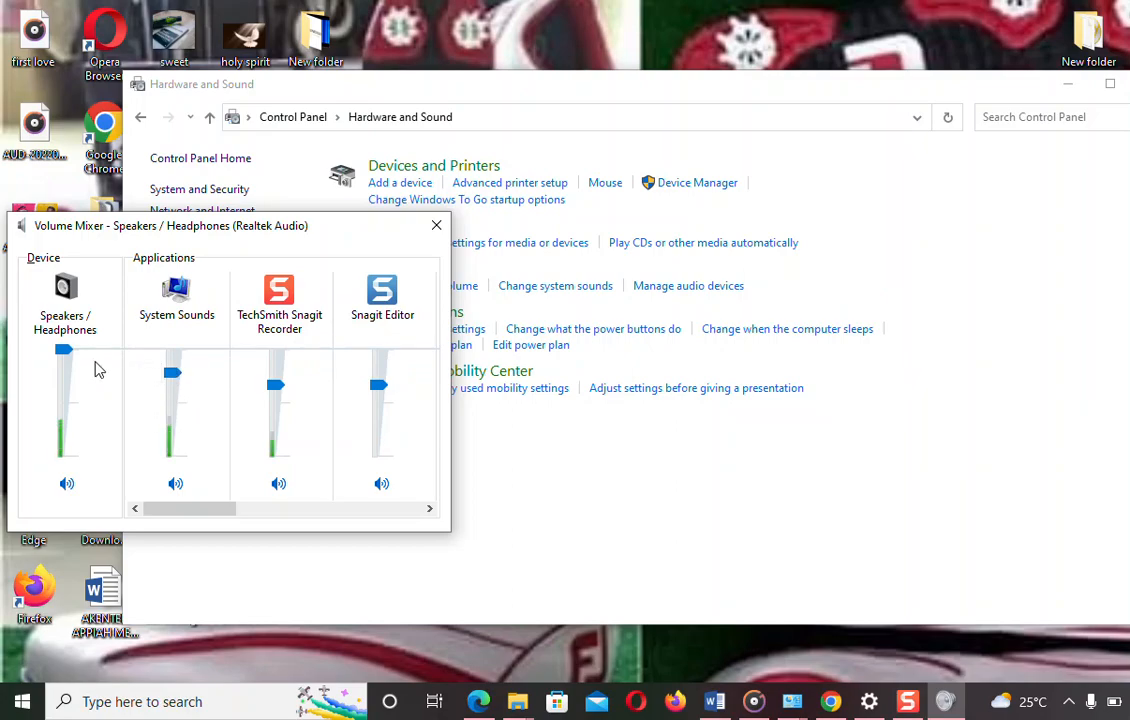
mouse_move(61, 351)
mouse_down()
mouse_move(71, 392)
mouse_move(68, 346)
mouse_up()
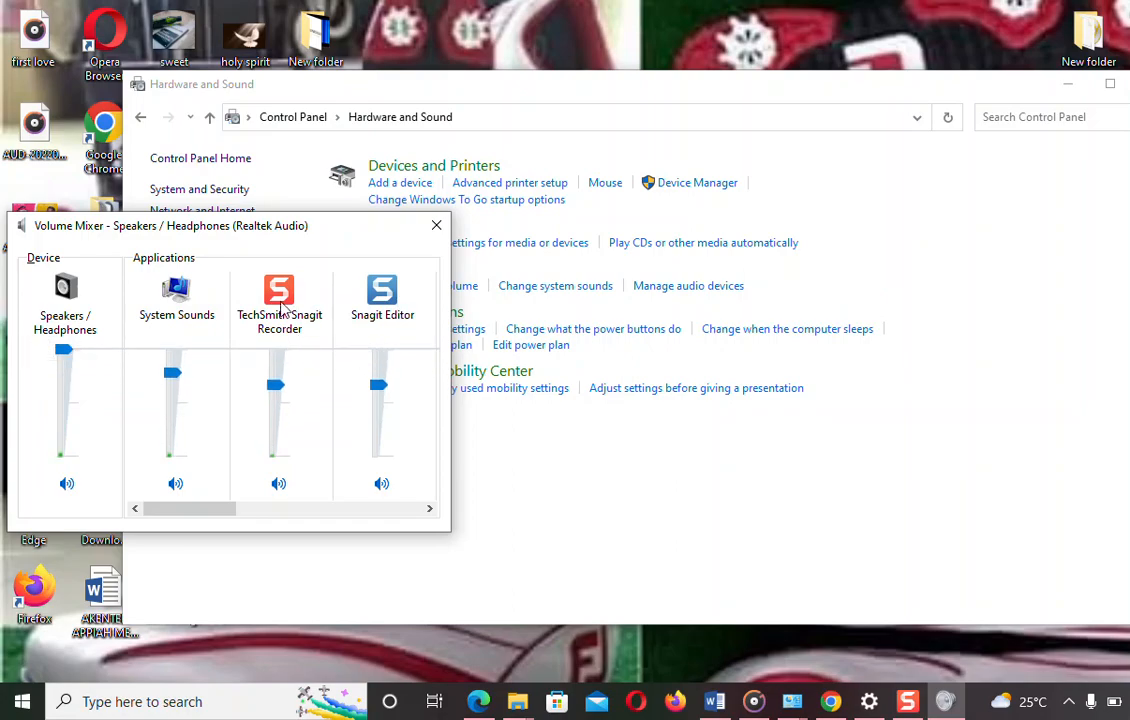
click(436, 225)
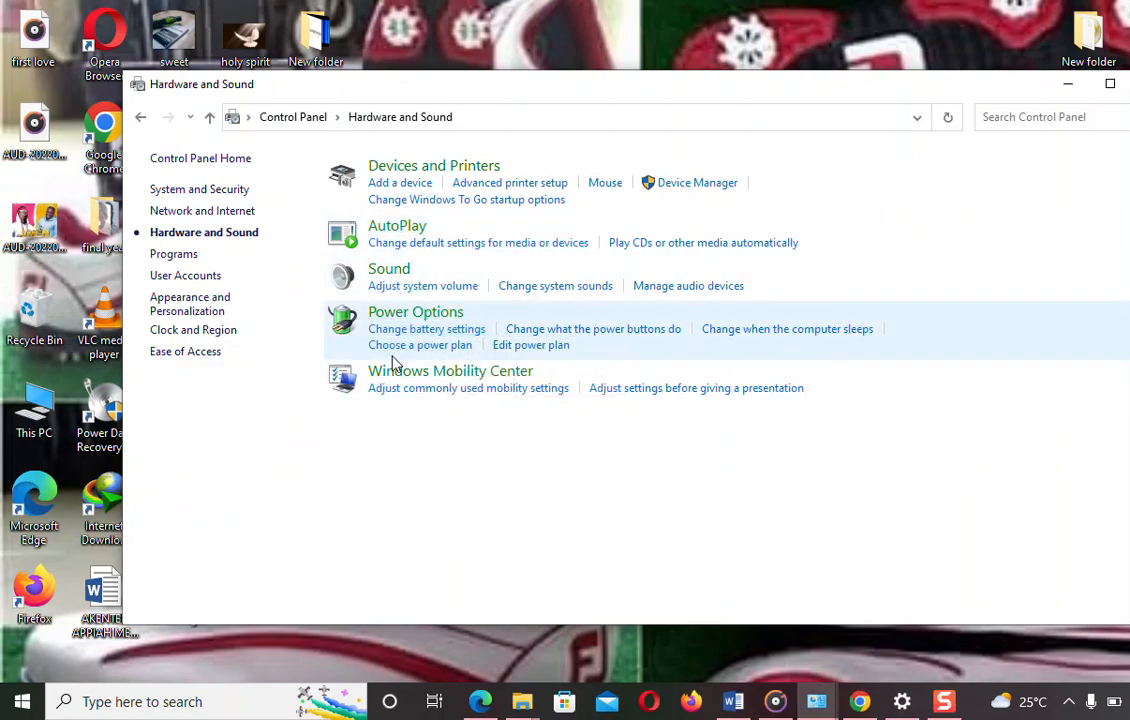
click(140, 117)
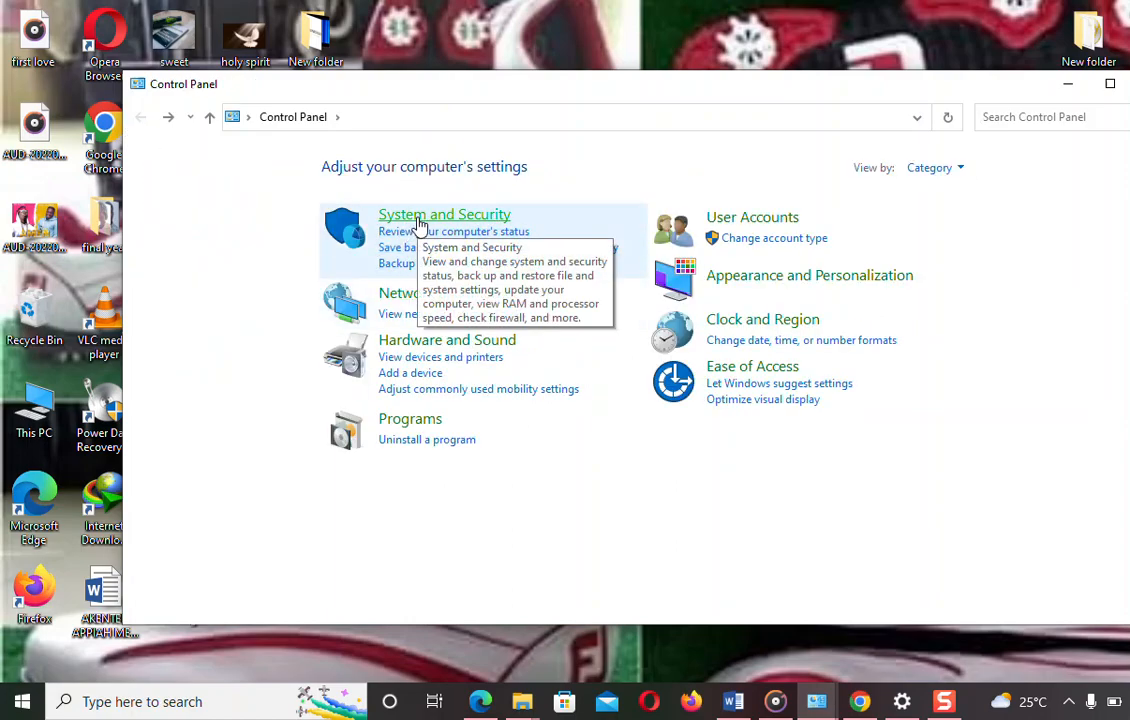
Step: View the Power Options page under System and Security and return to the Control Panel home page
click(418, 226)
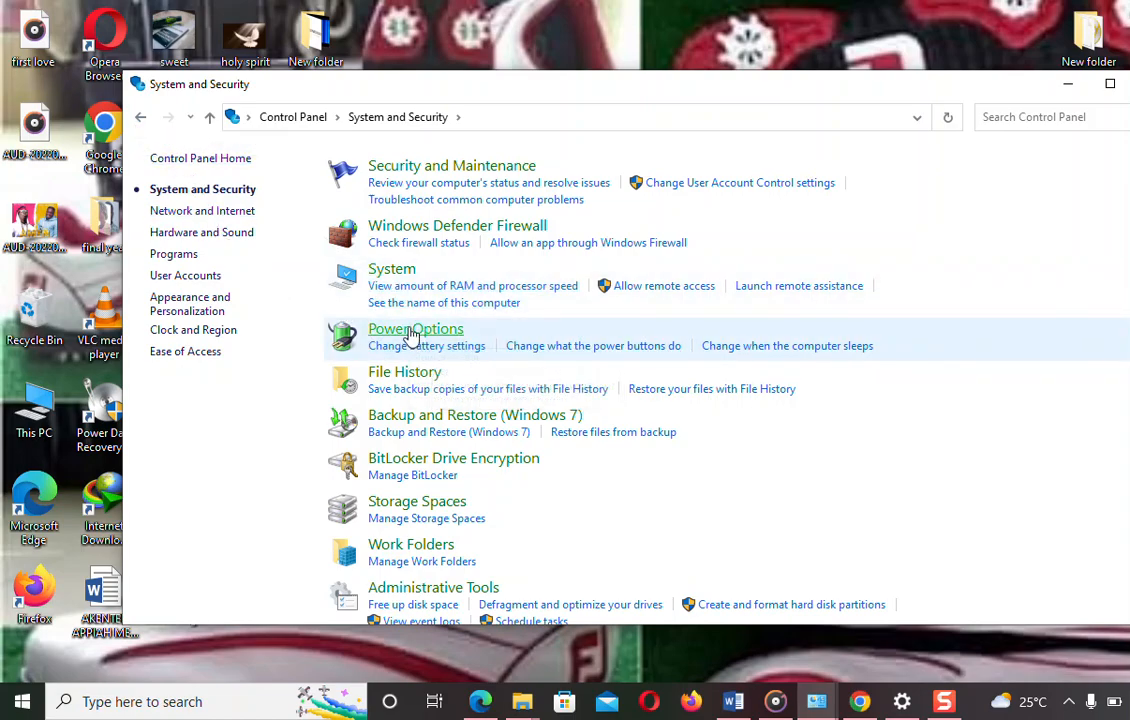
click(413, 333)
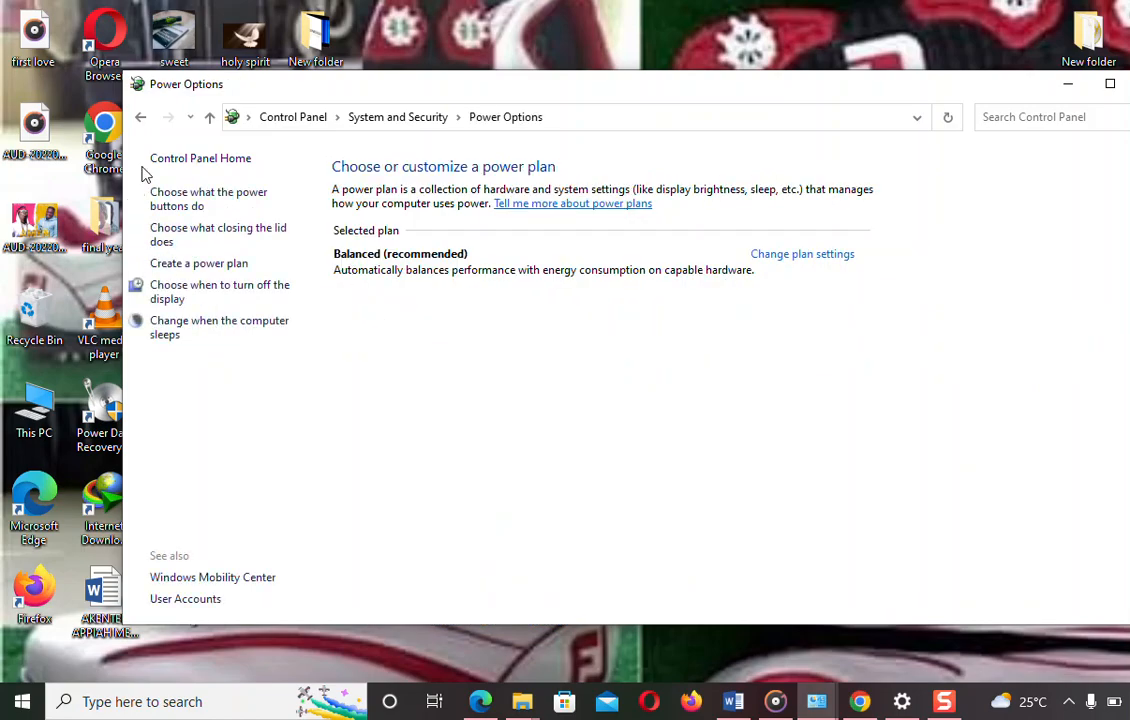
click(140, 119)
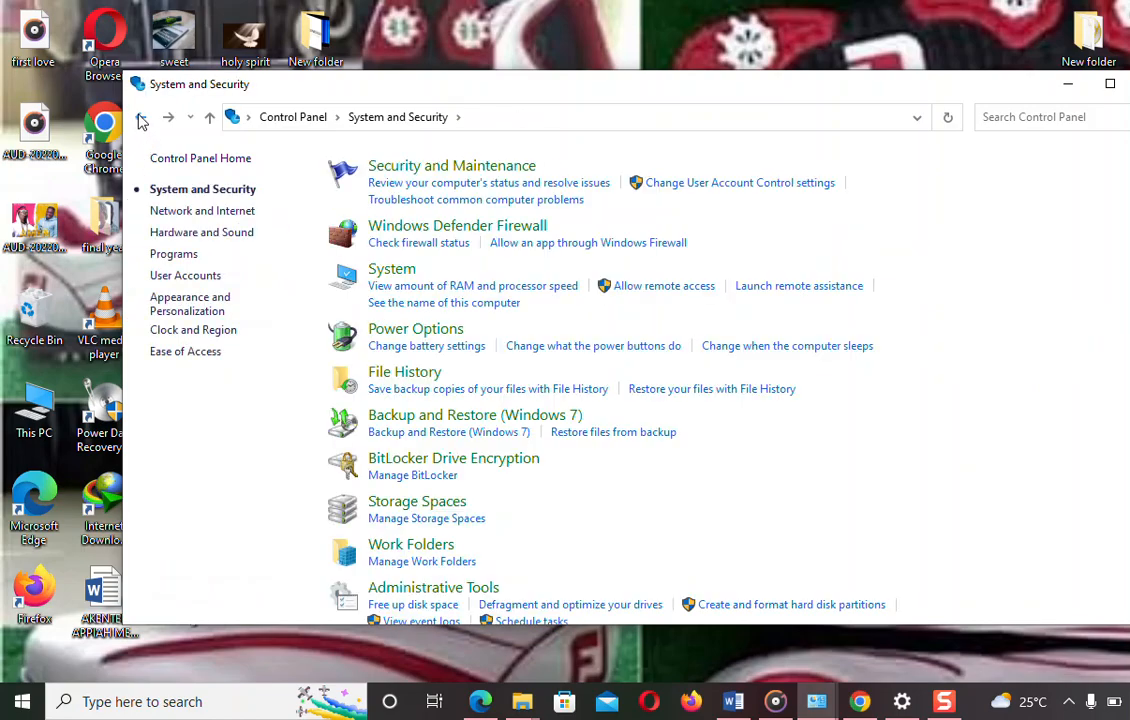
click(141, 120)
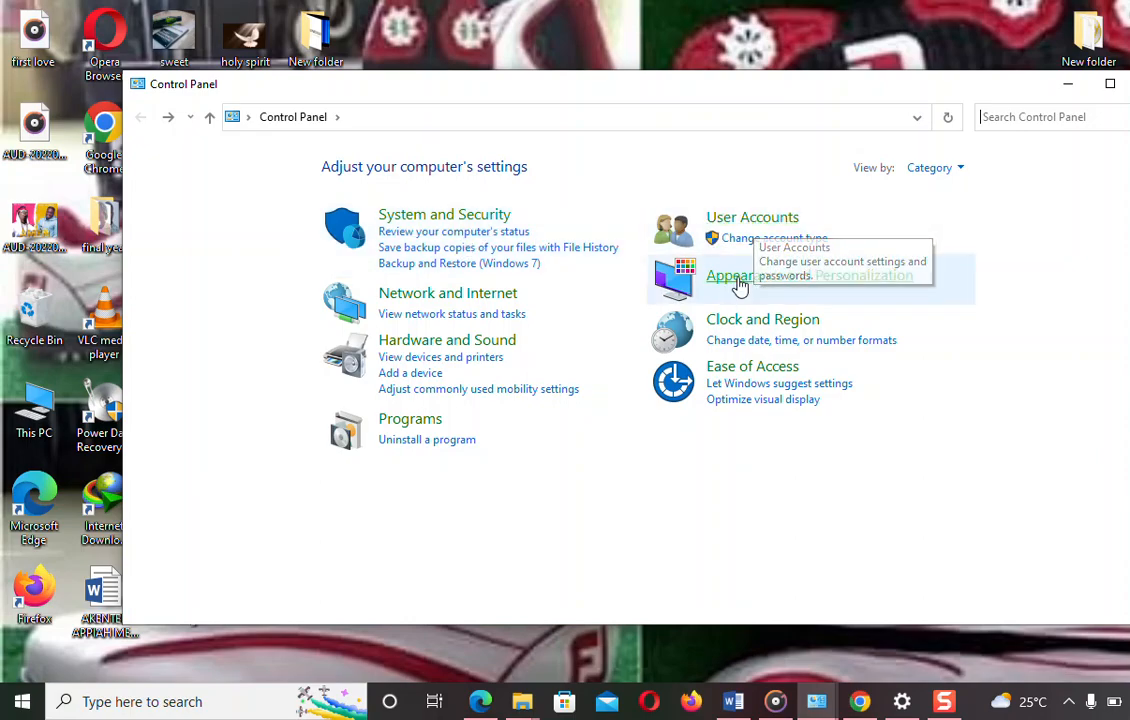
Step: View the pages for changing account type and removing user accounts under User Accounts, and return to the Control Panel home page
click(752, 224)
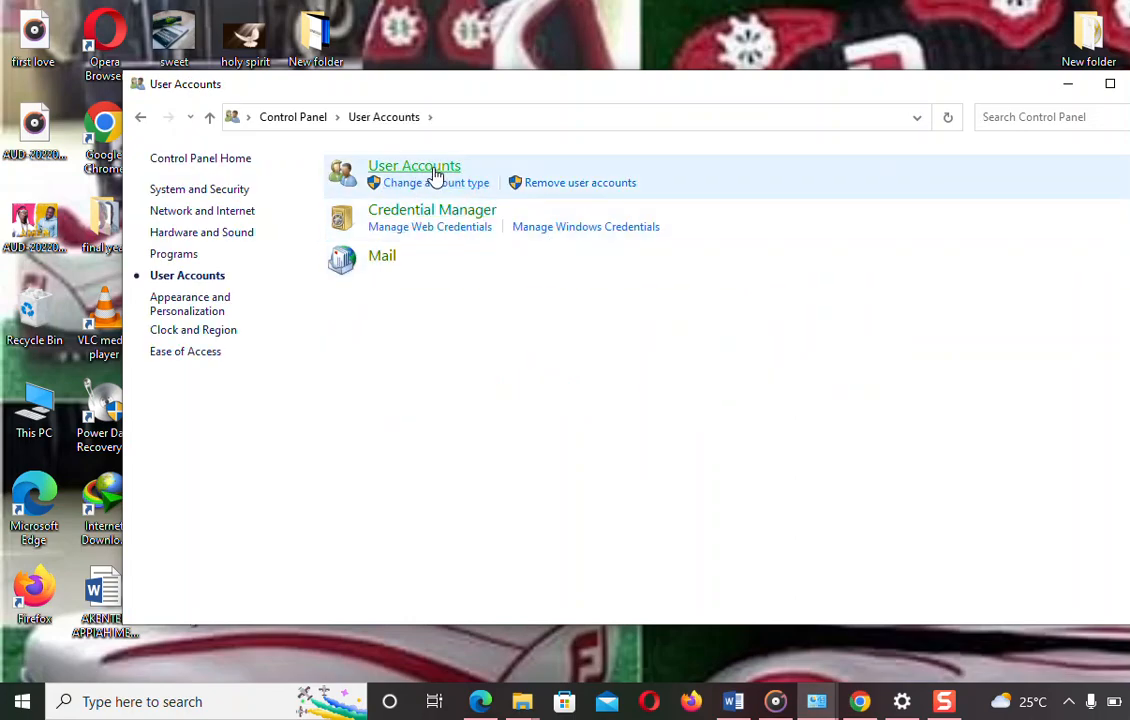
click(413, 189)
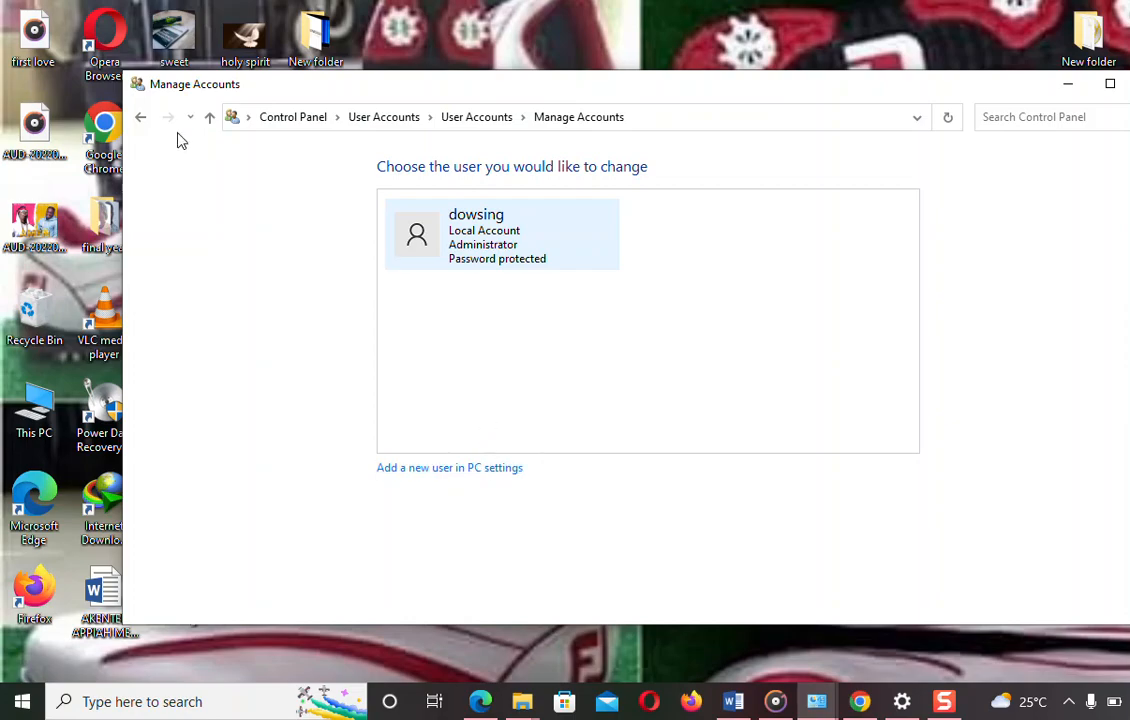
click(140, 118)
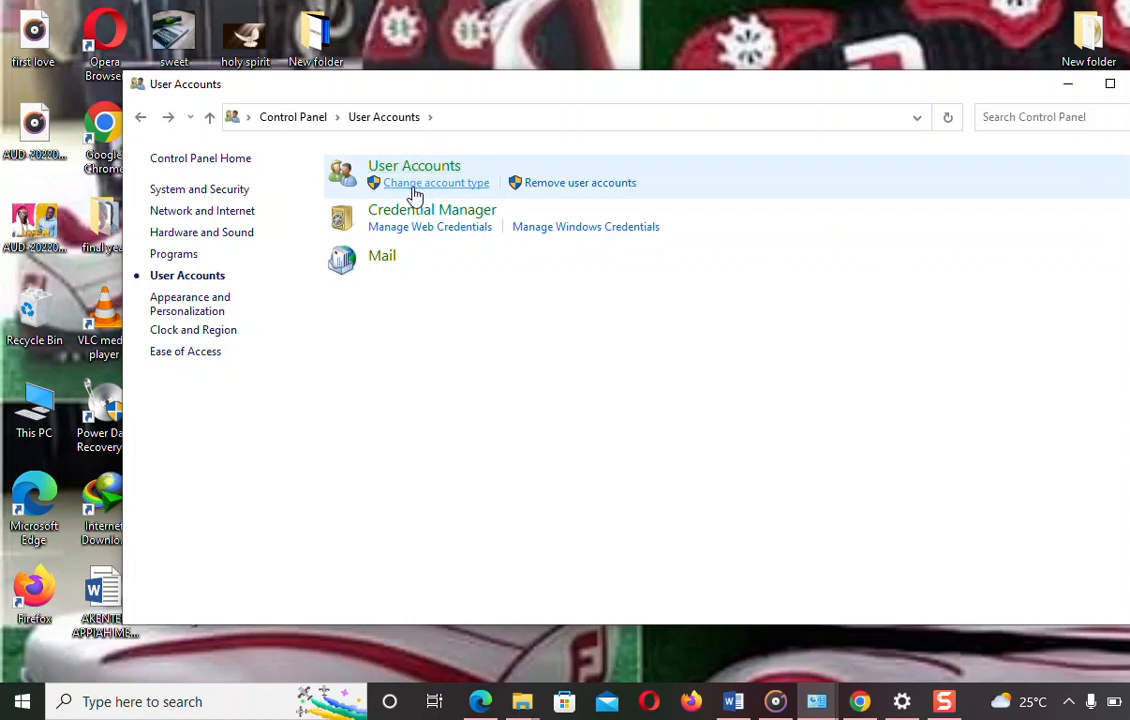
click(586, 190)
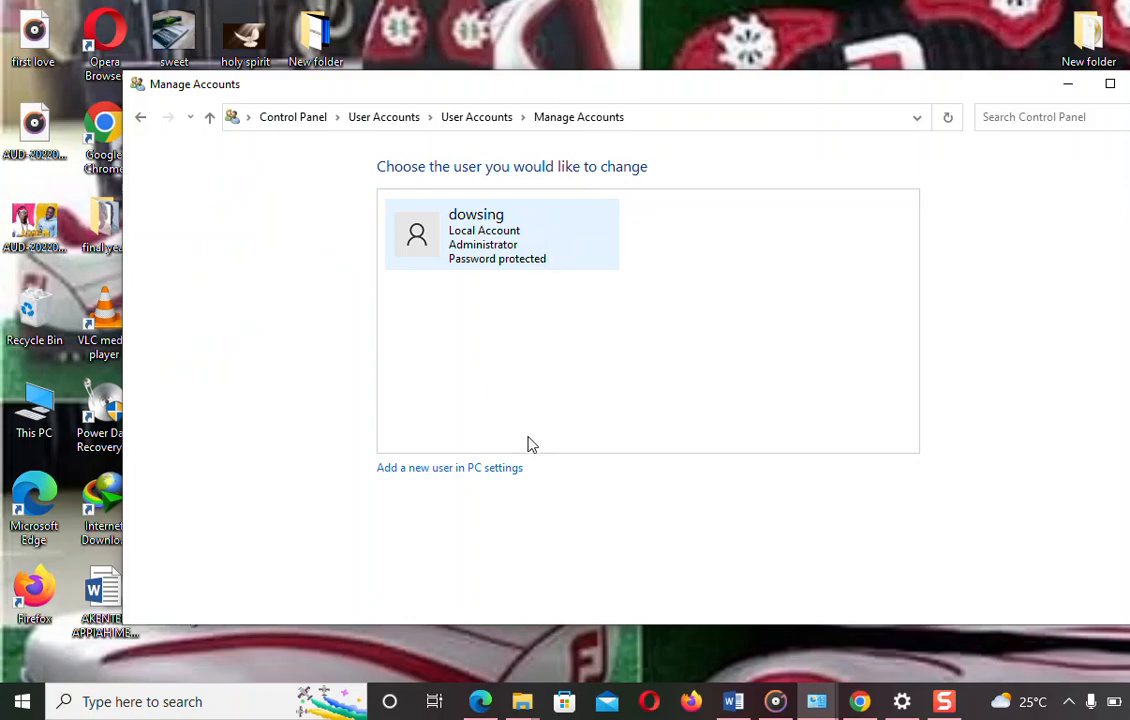
click(141, 120)
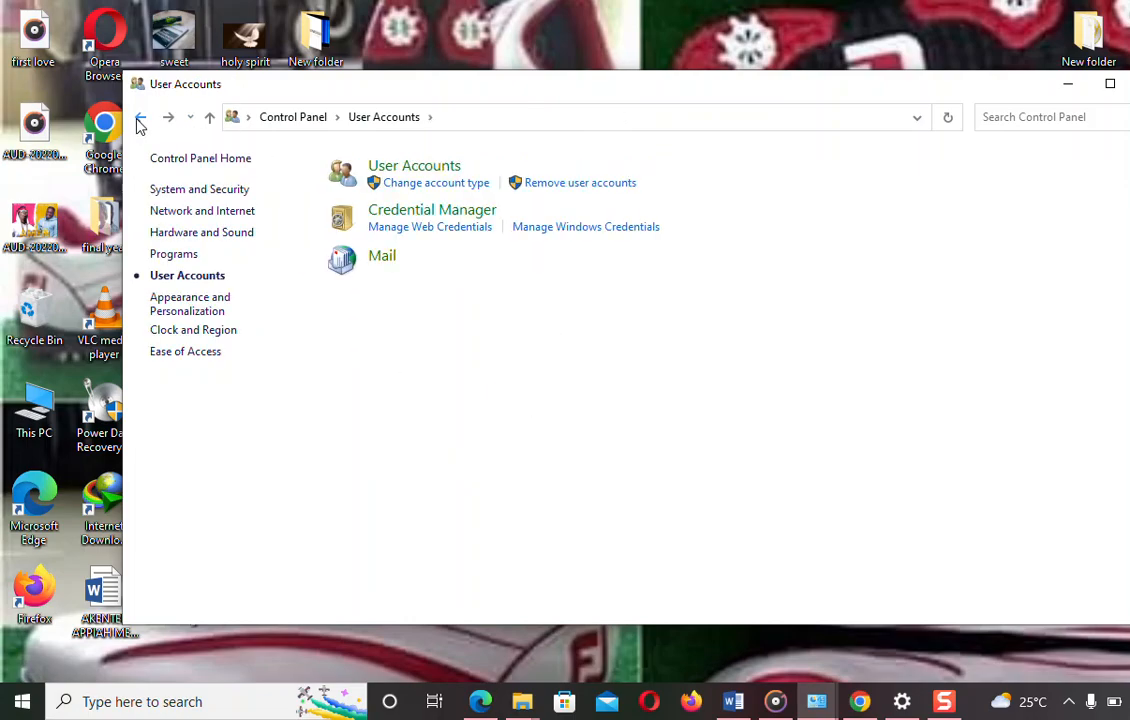
click(141, 120)
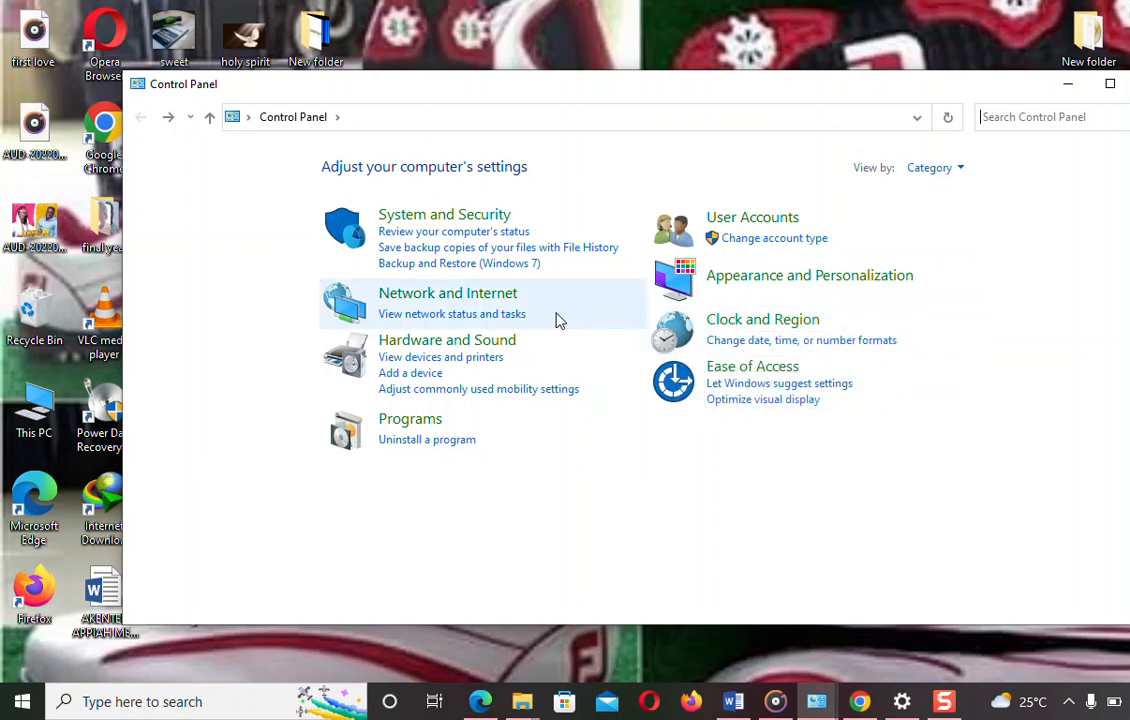
Step: Go up from the Control Panel to the Desktop folder and look through its contents
click(211, 121)
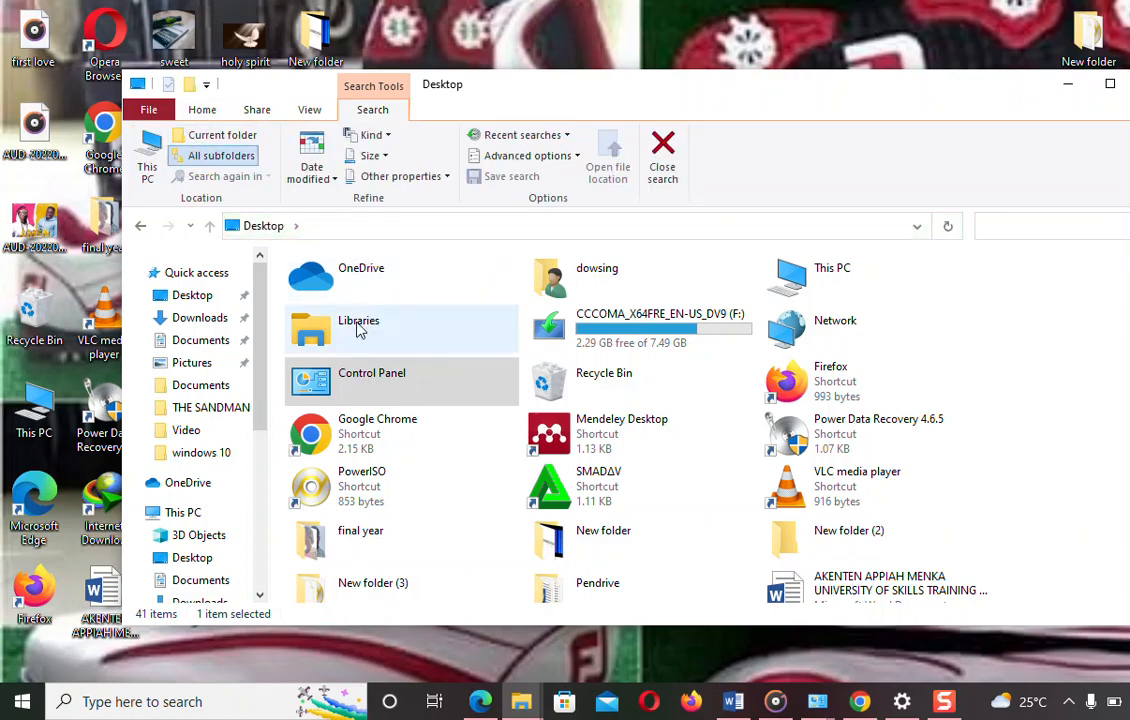
scroll(345, 330, down, 2)
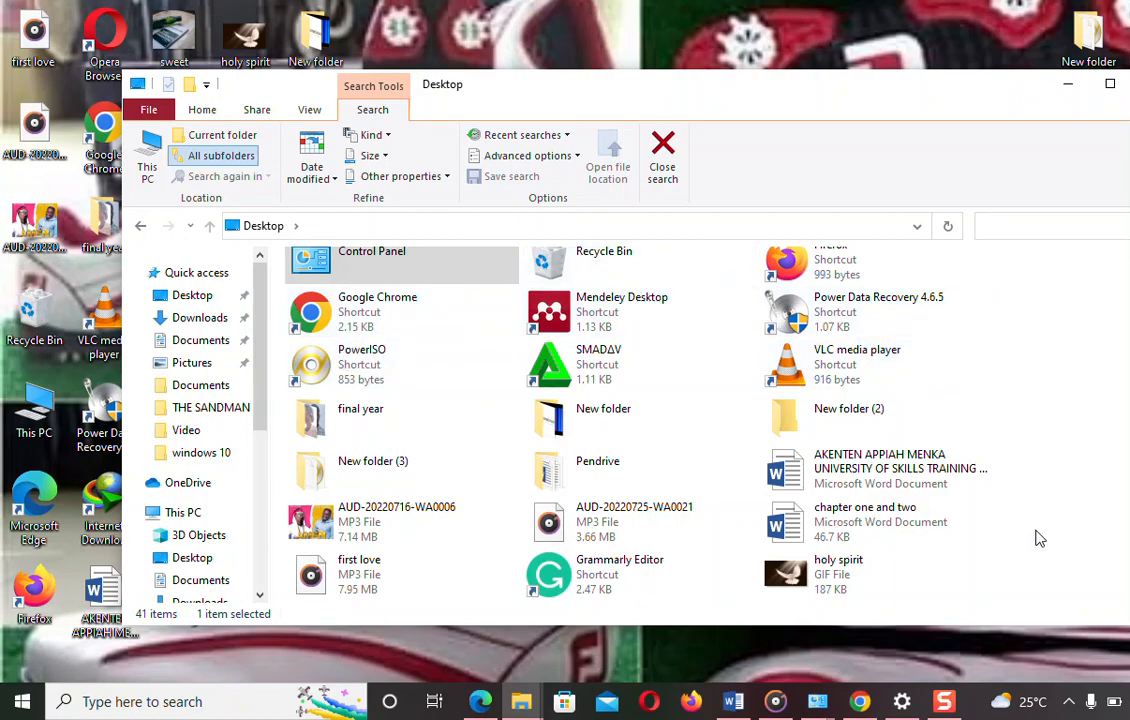
mouse_move(946, 703)
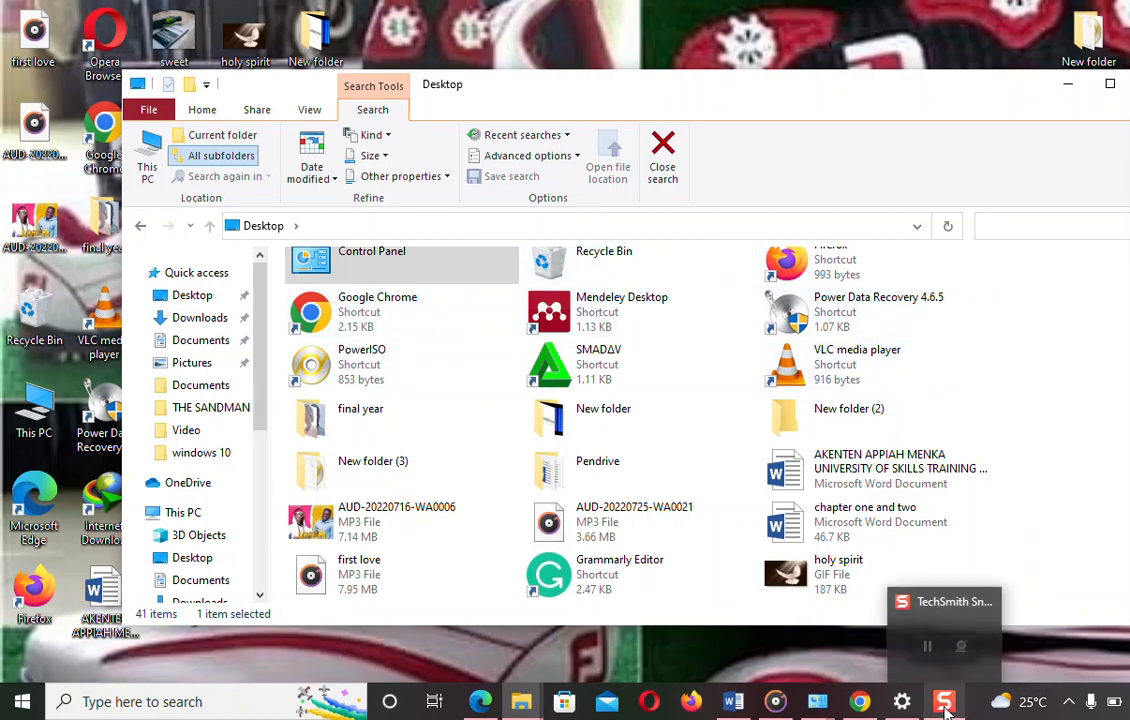